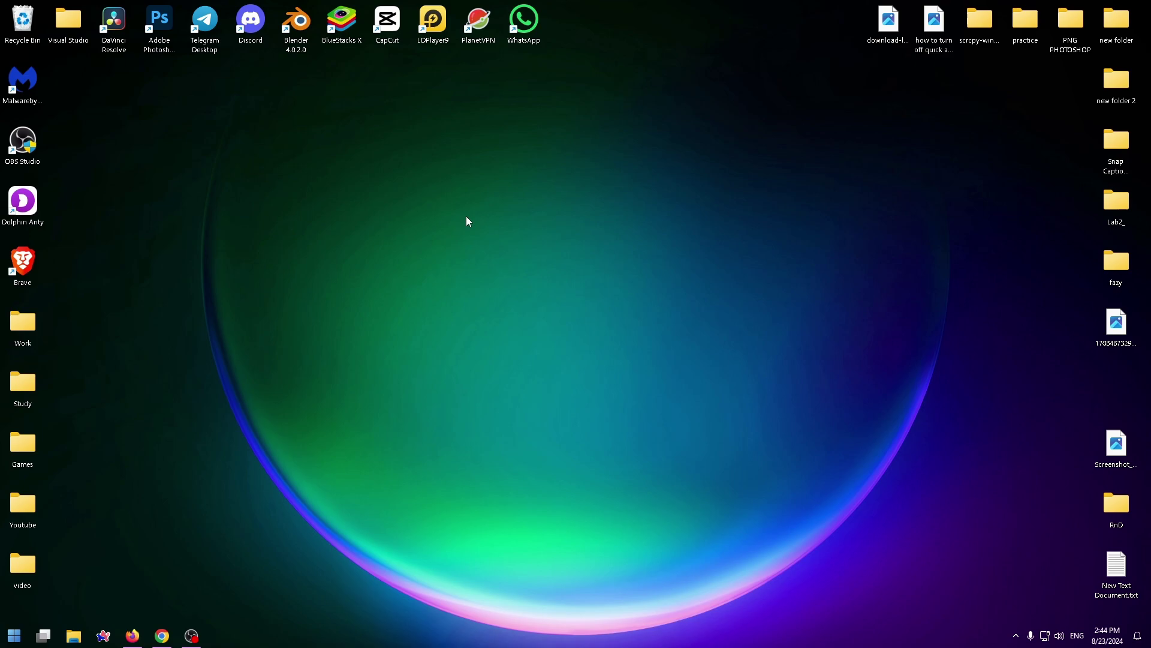
Search Google in Firefox for 'Google play games emulator download'
click(351, 19)
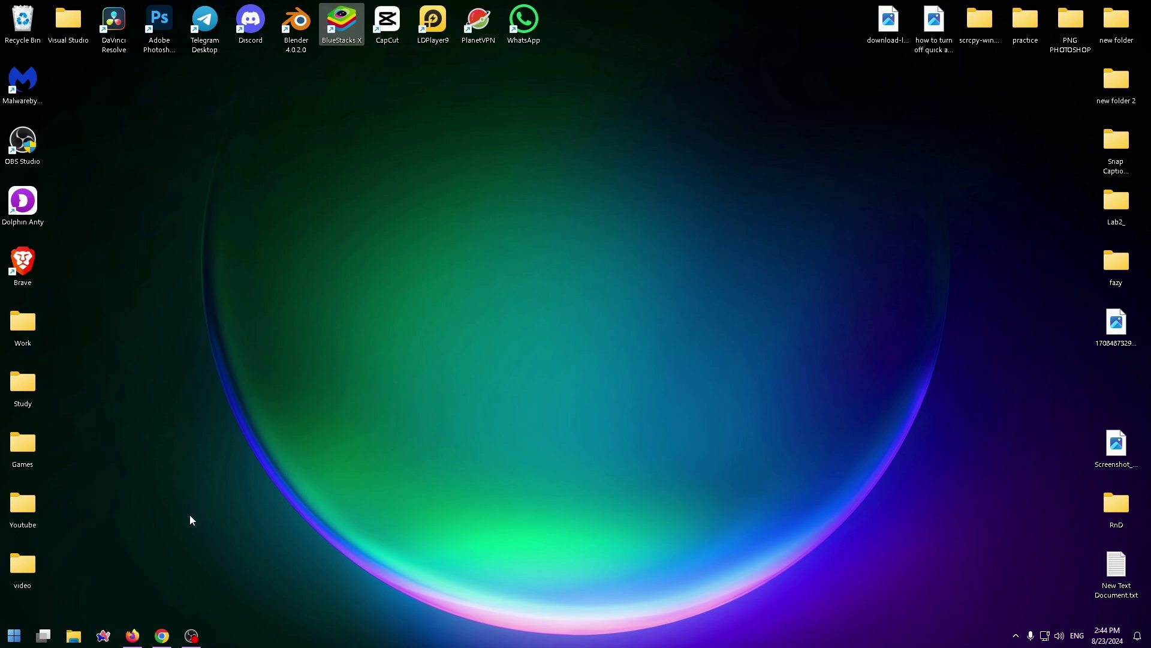
click(132, 637)
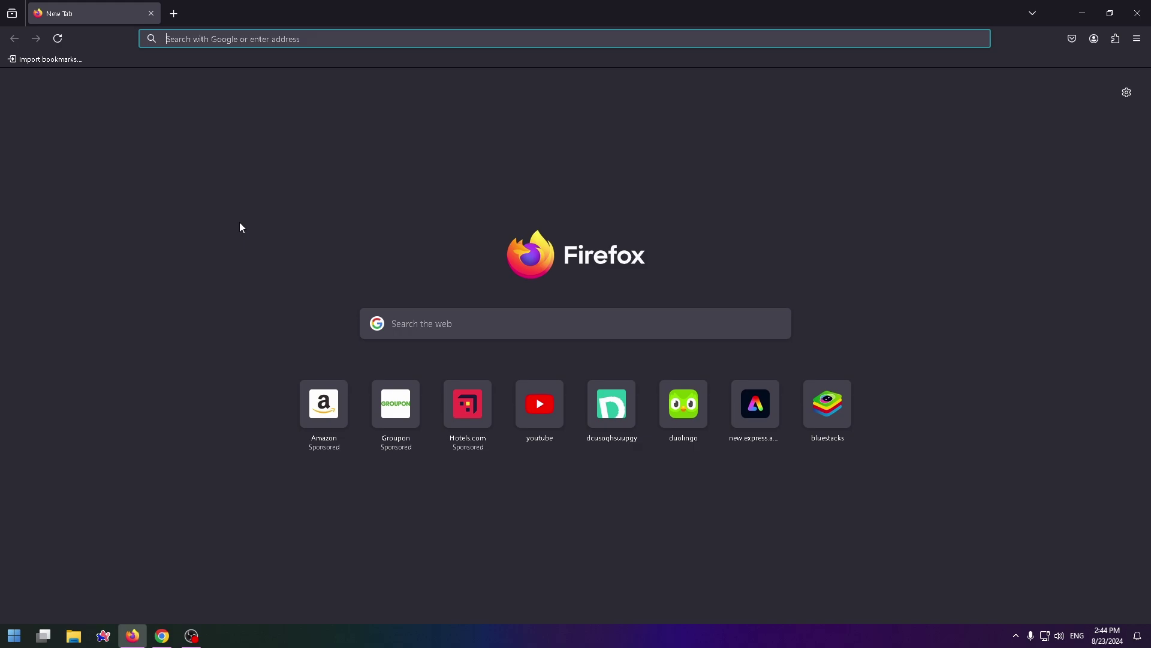
text(y)
key(BackSpace)
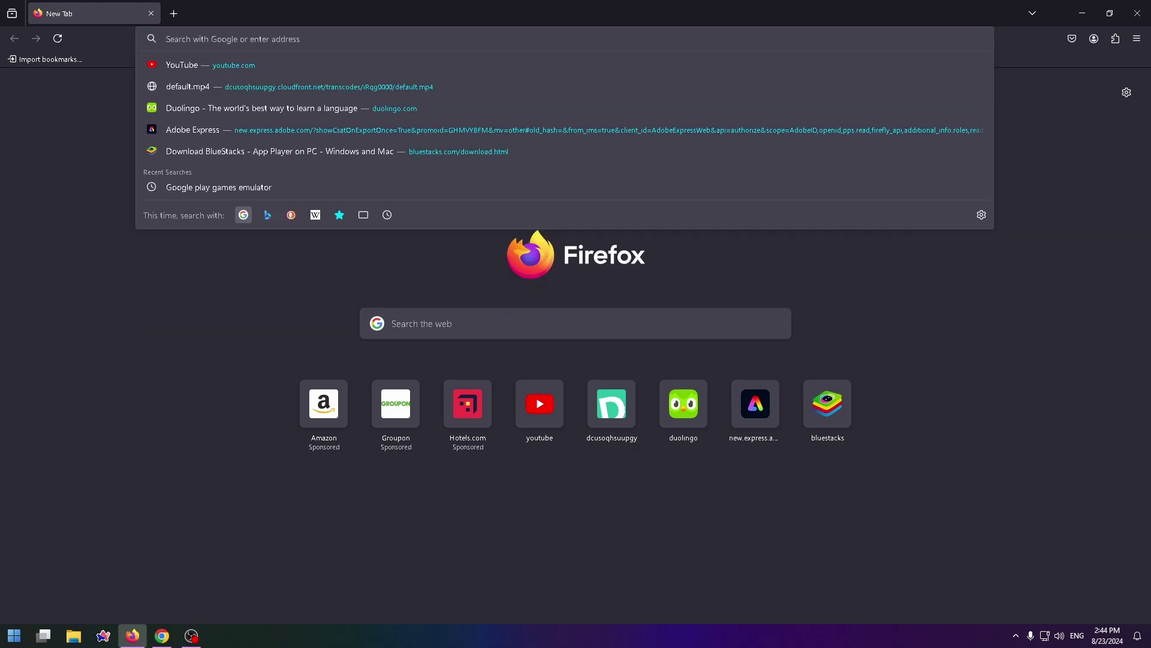
text(Google play games emulator)
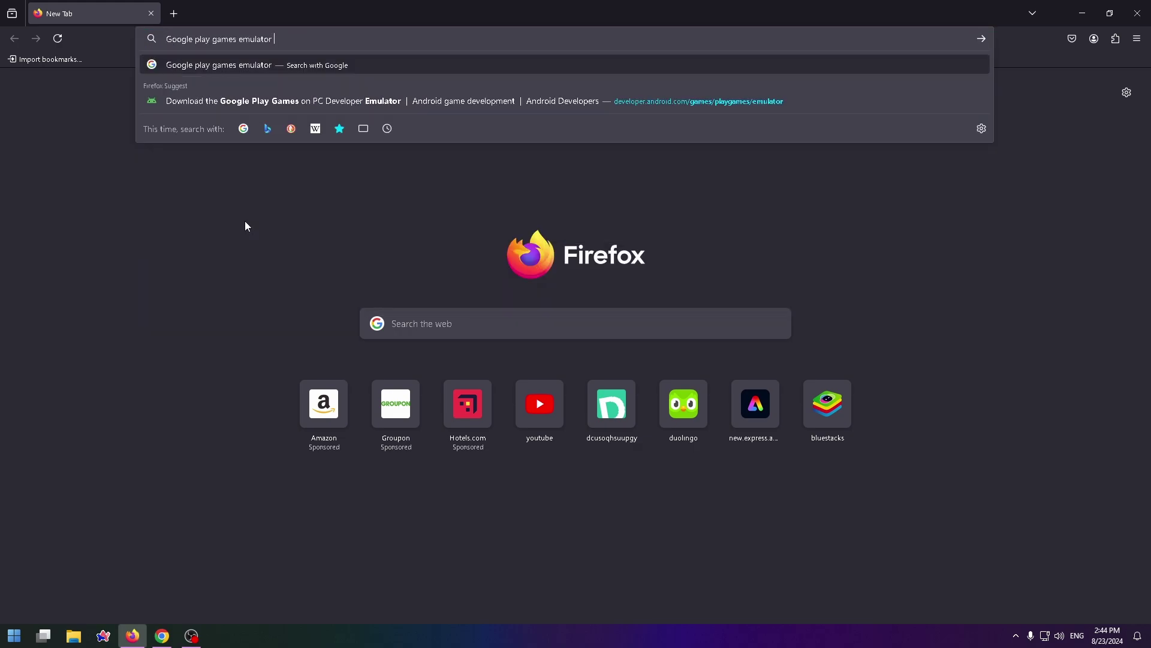
text(download)
key(Return)
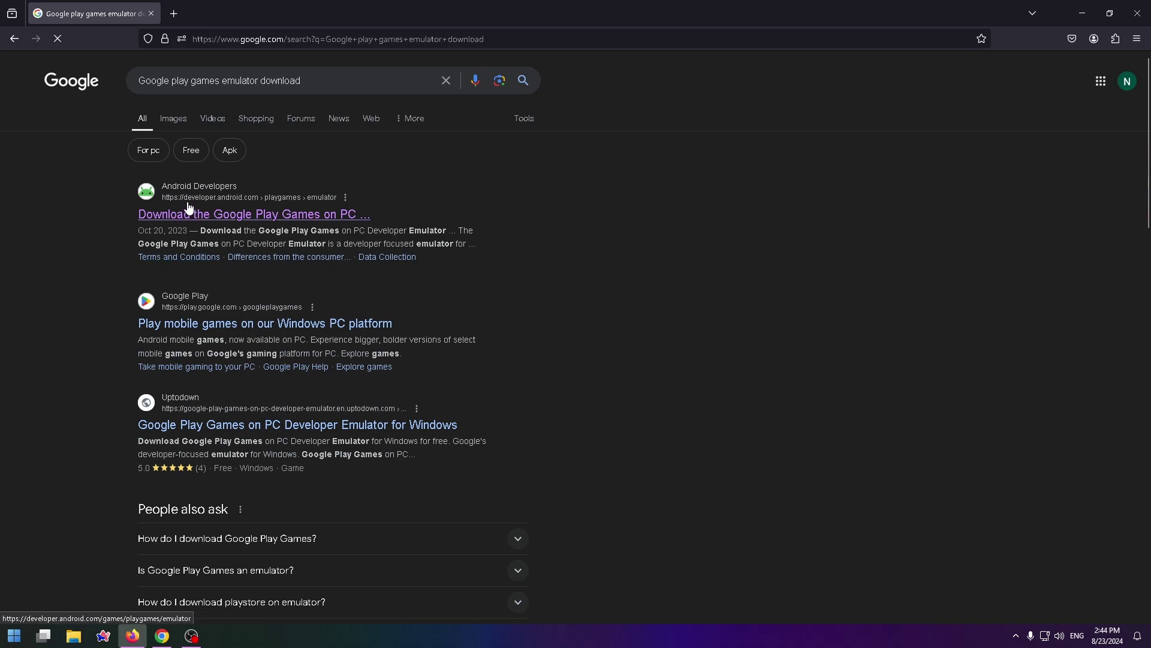
Download the stable edition installer from the Android Developers emulator page
click(251, 214)
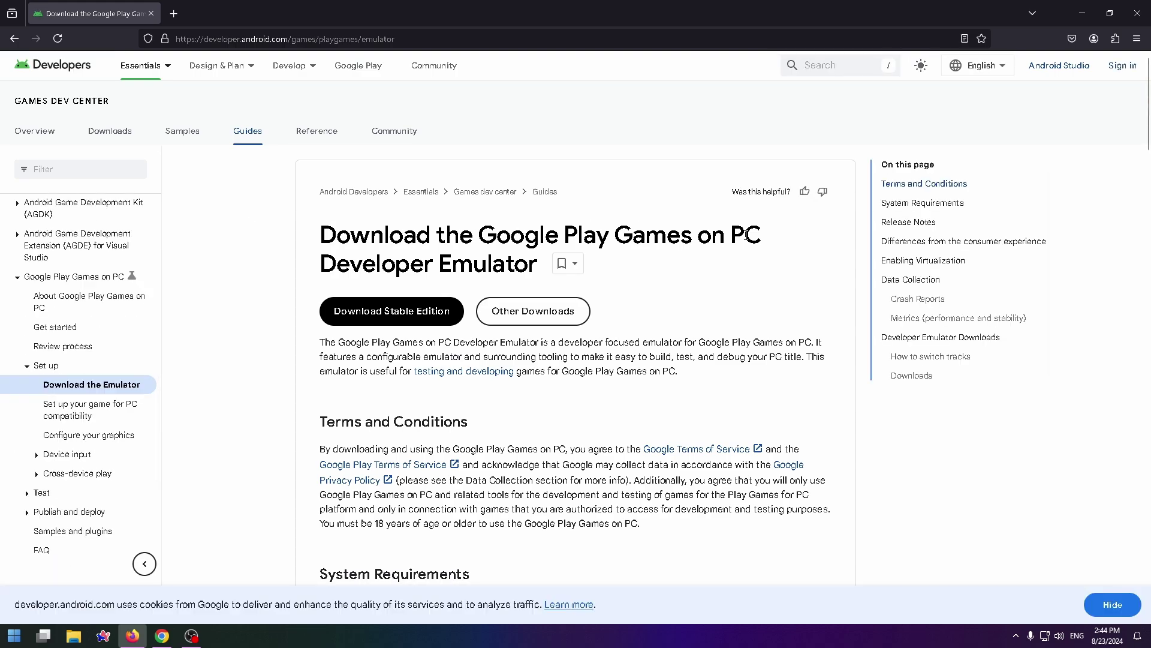
drag(320, 264, 497, 264)
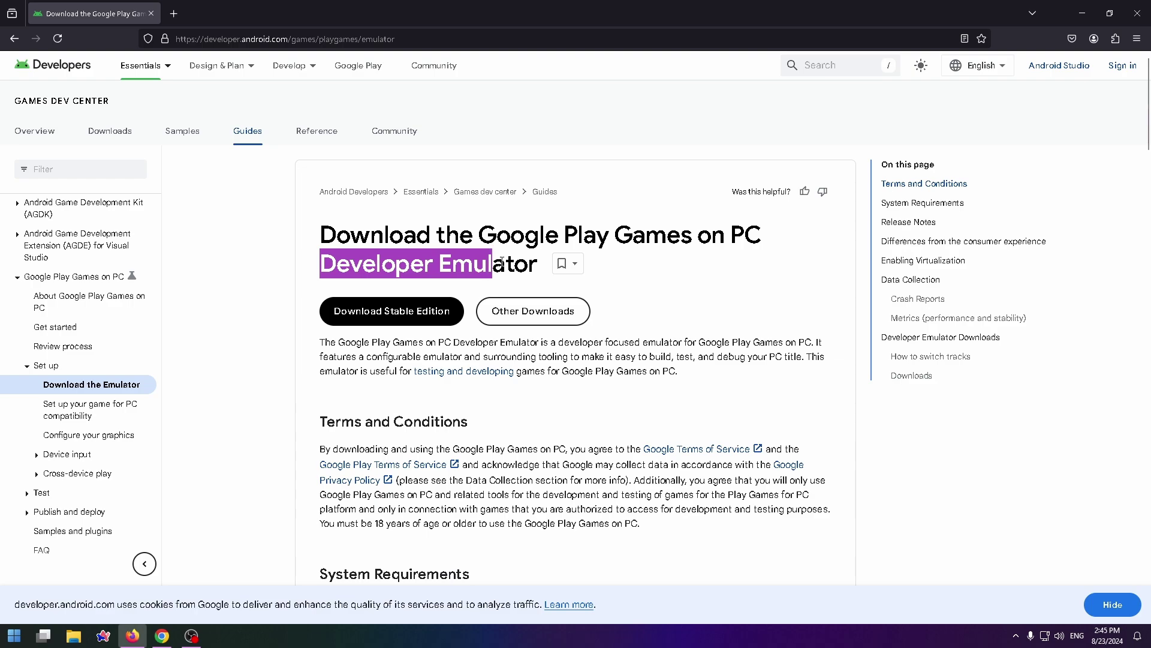
click(507, 271)
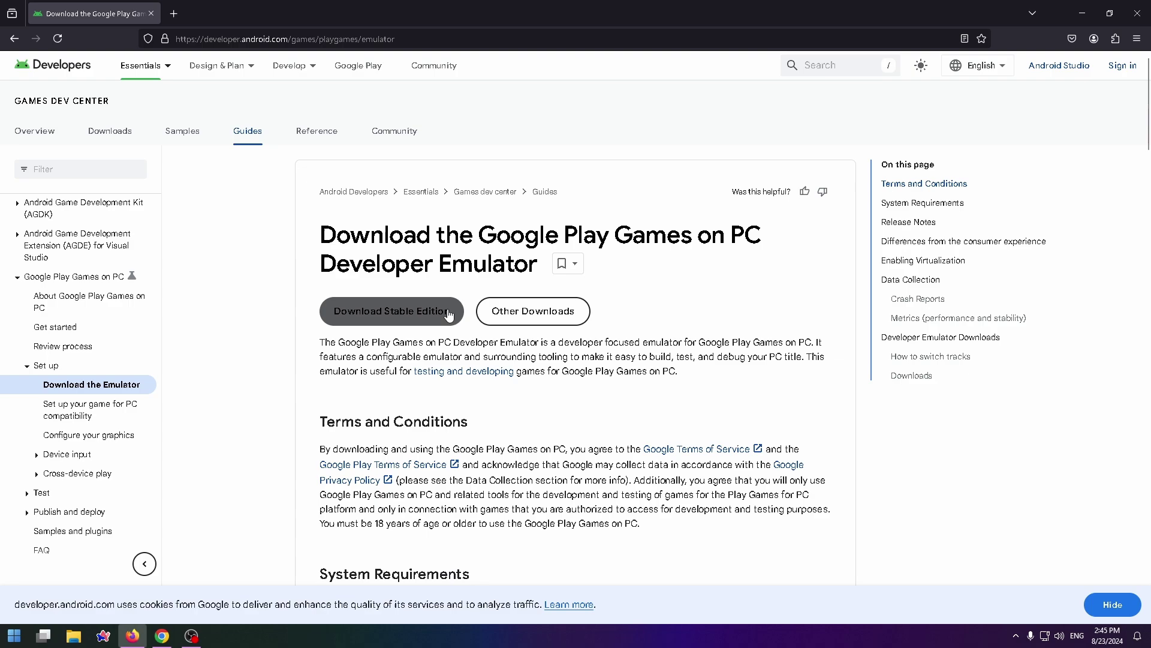
click(391, 310)
click(388, 310)
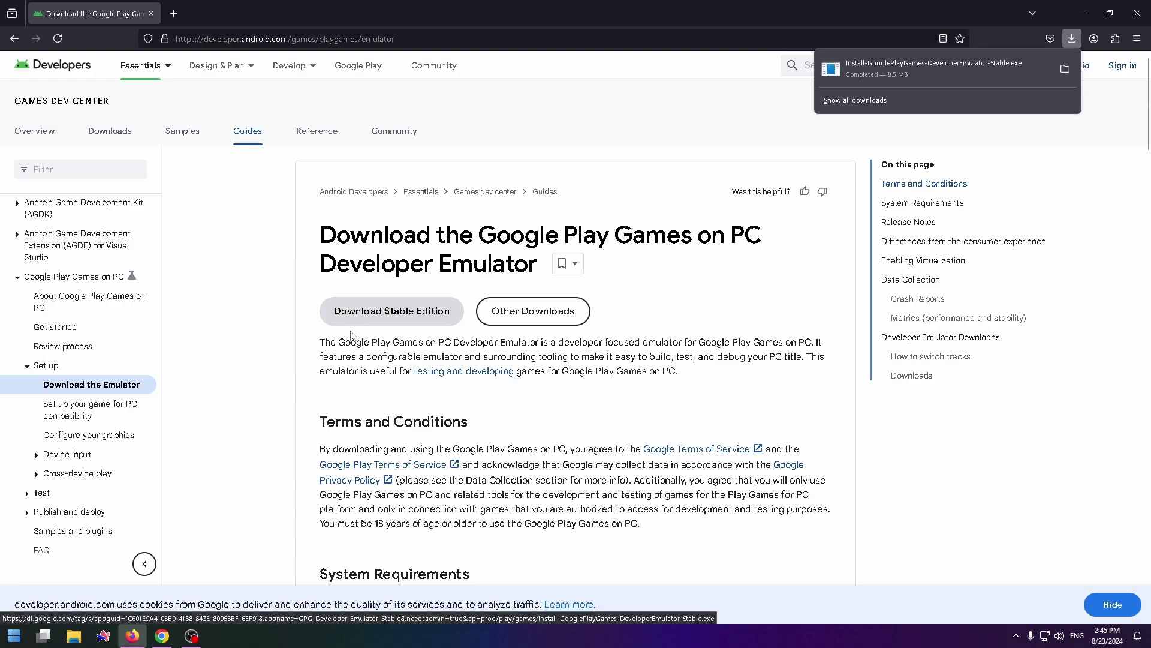
Run the downloaded emulator installer, approve the security prompt, and close it when done
click(939, 72)
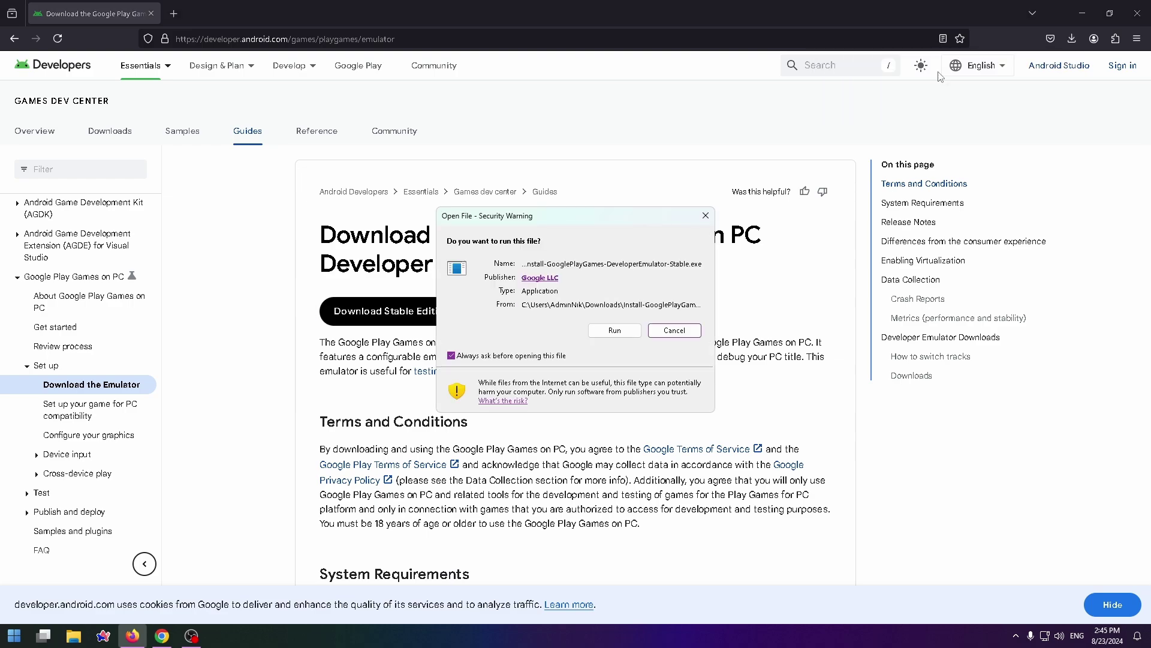
click(615, 330)
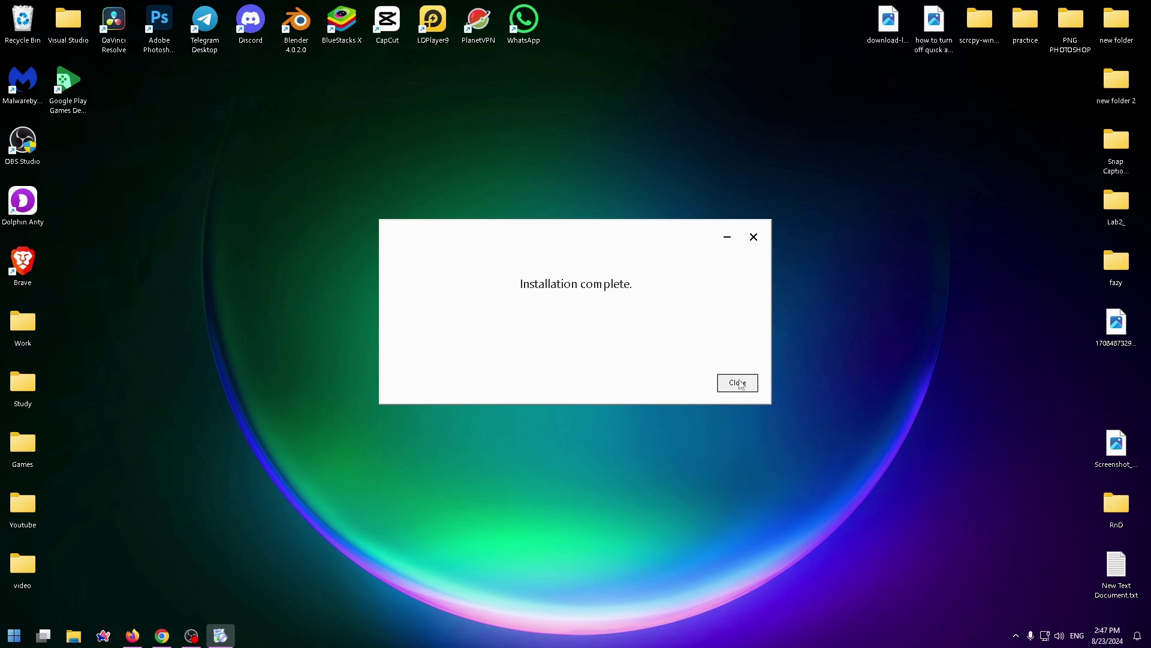
click(738, 384)
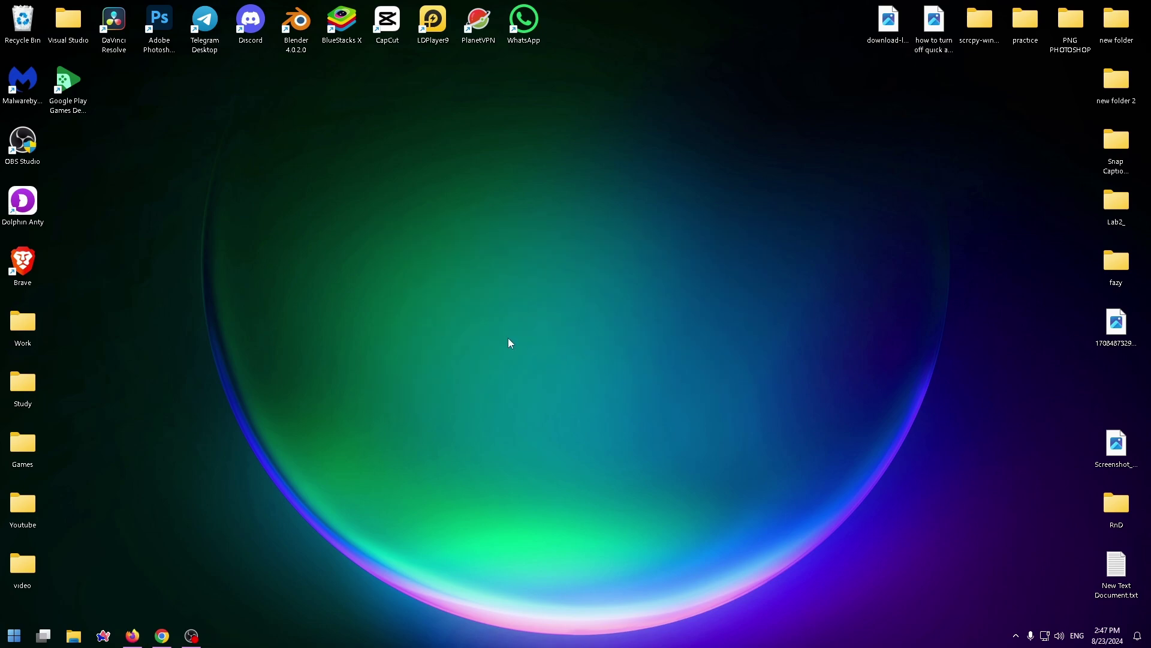
Launch the Developer Emulator, allow USB debugging, and dismiss the Chrome welcome screen
click(69, 86)
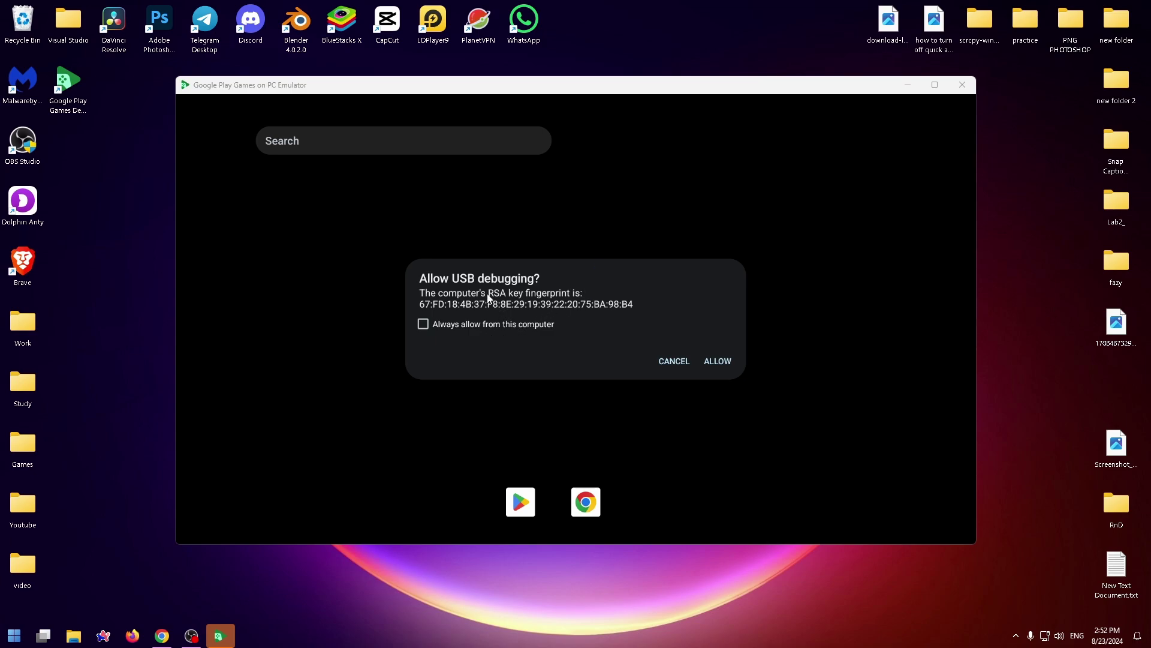
click(718, 361)
click(586, 502)
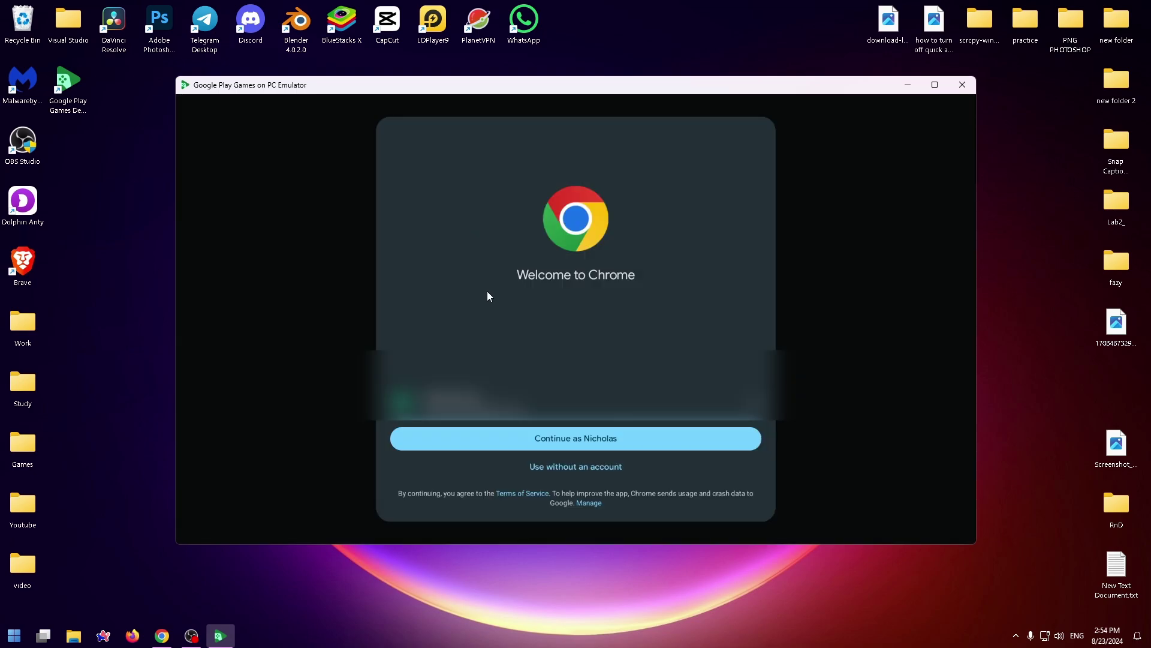
key(Escape)
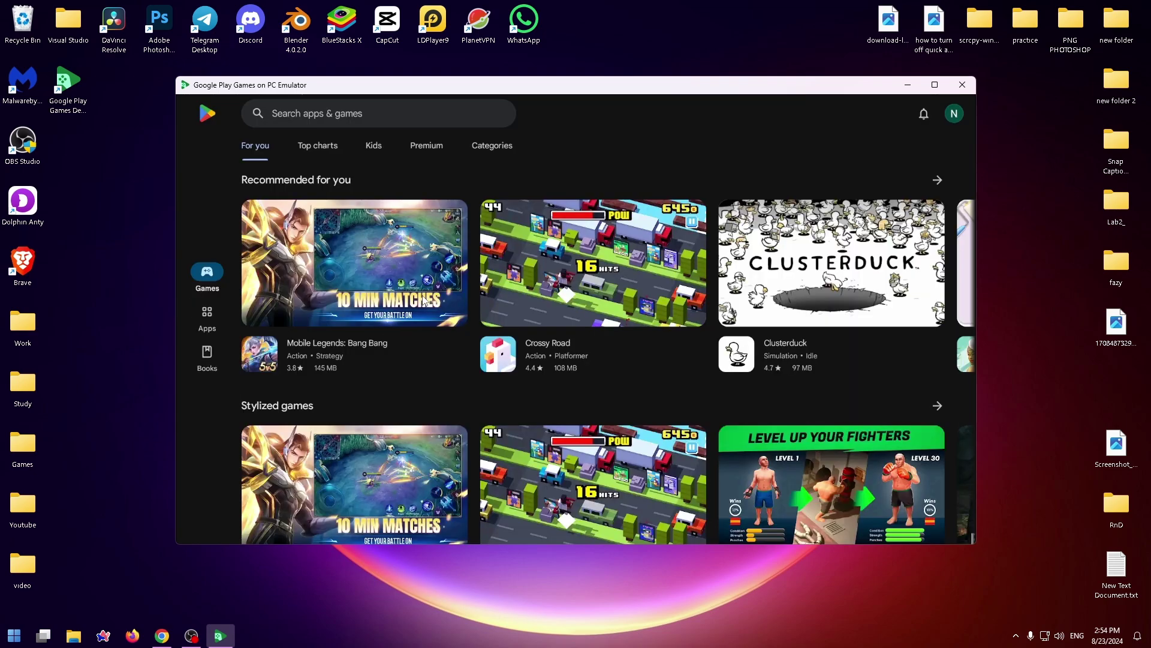
scroll(590, 318, down, 1)
scroll(523, 341, up, 1)
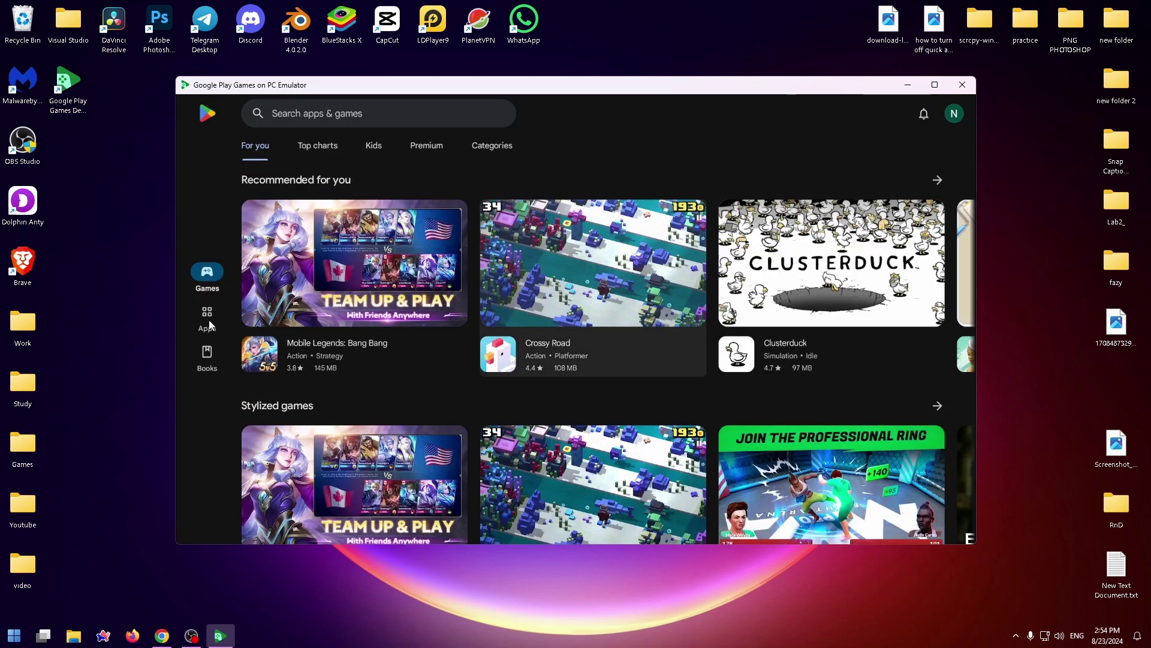
Switch between the Play Store's Apps and Games sections
click(208, 315)
click(207, 276)
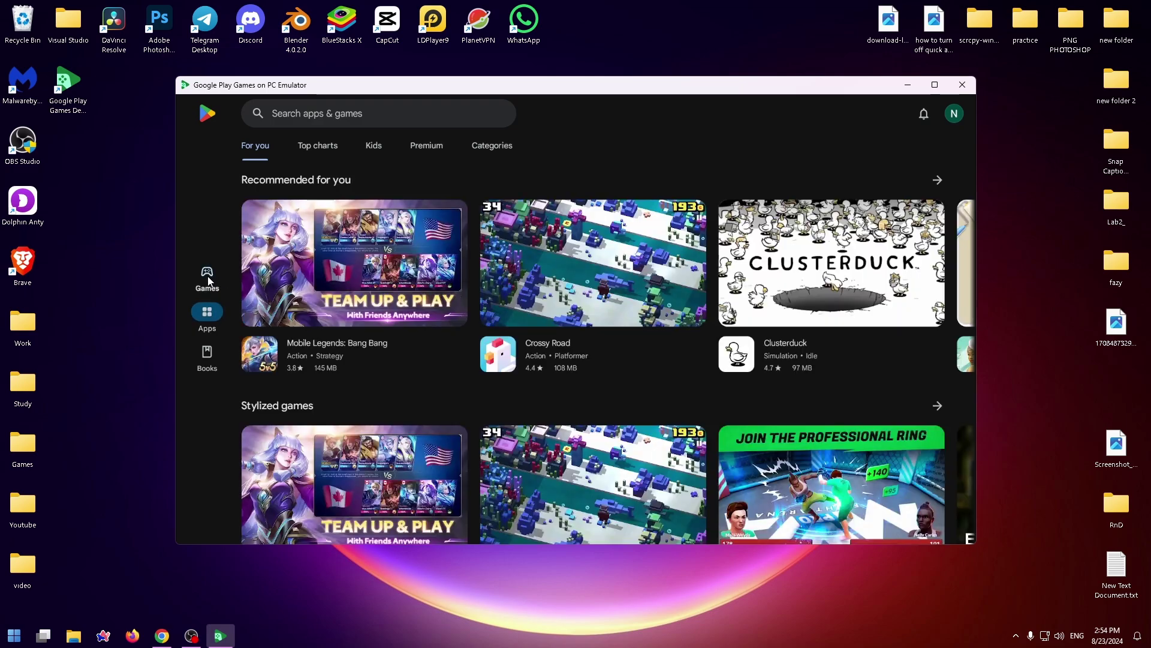
scroll(469, 318, down, 2)
scroll(461, 319, down, 2)
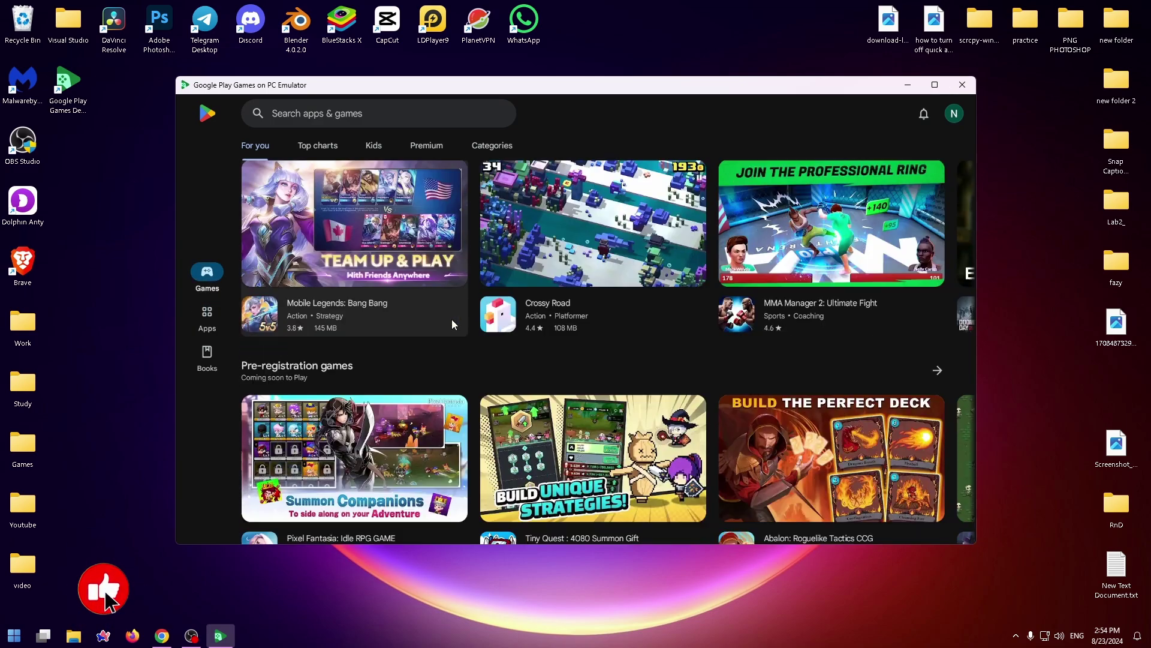
scroll(461, 320, up, 2)
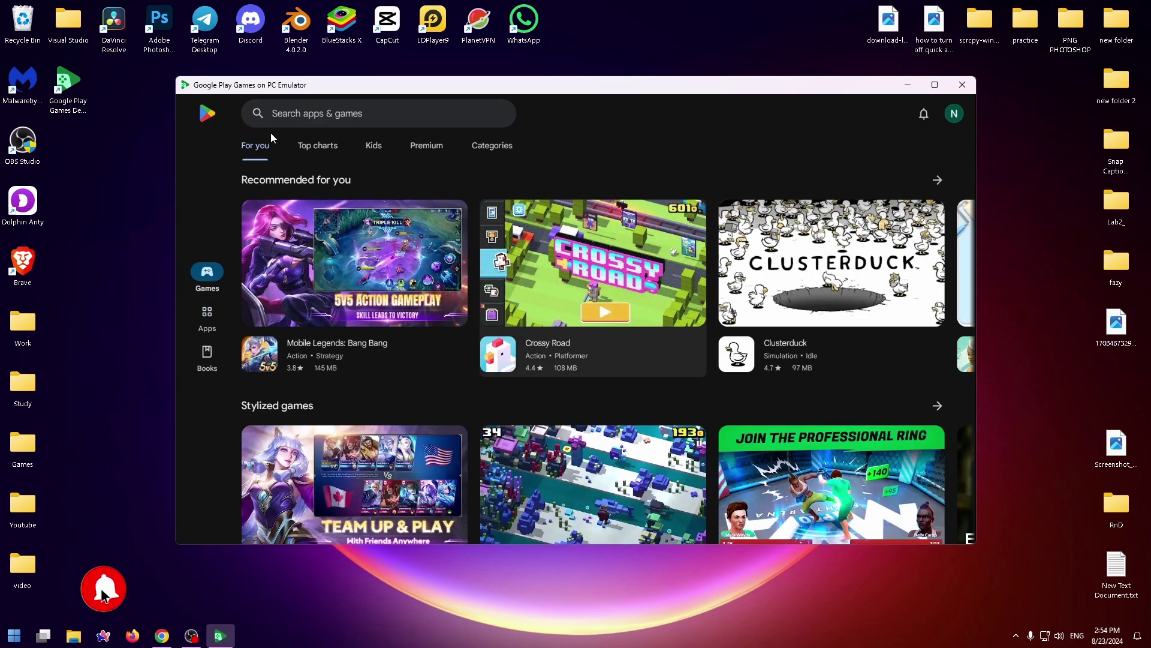